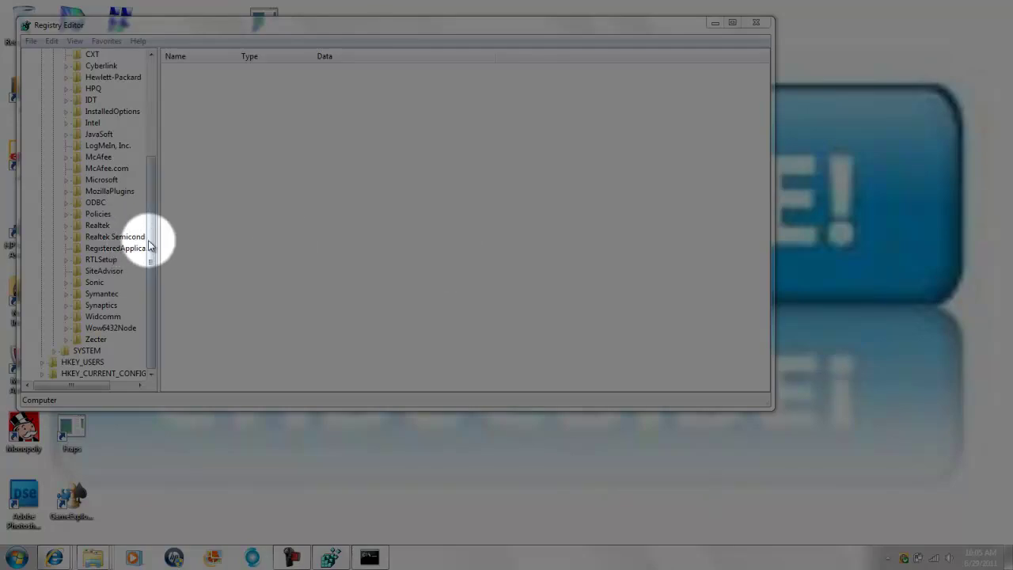
Close Registry Editor and relaunch regedit from the Run dialog, found by searching 'run' in Start.
left_click_drag(150, 247, 181, 41)
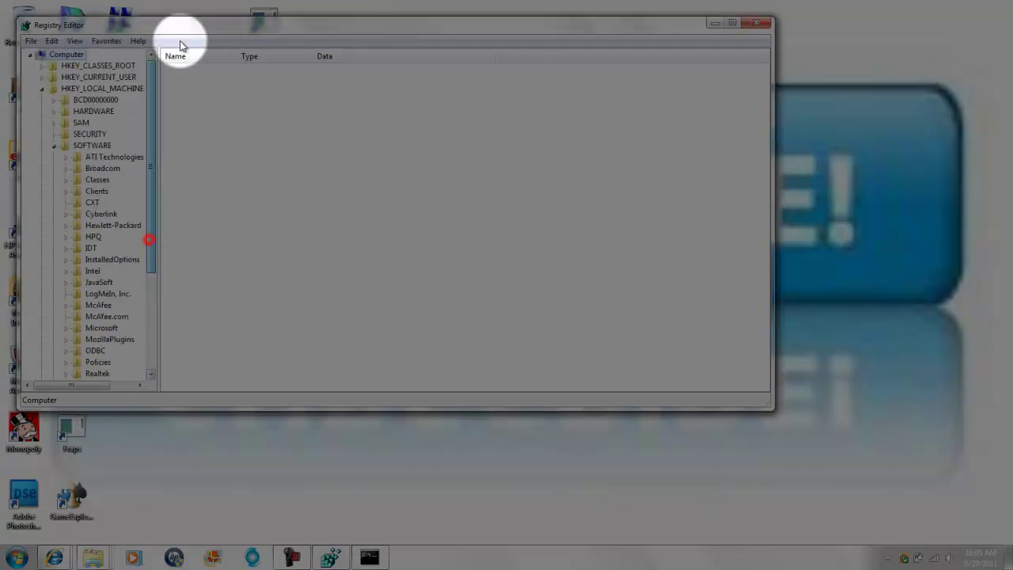
left_click(754, 25)
left_click(17, 558)
type("run")
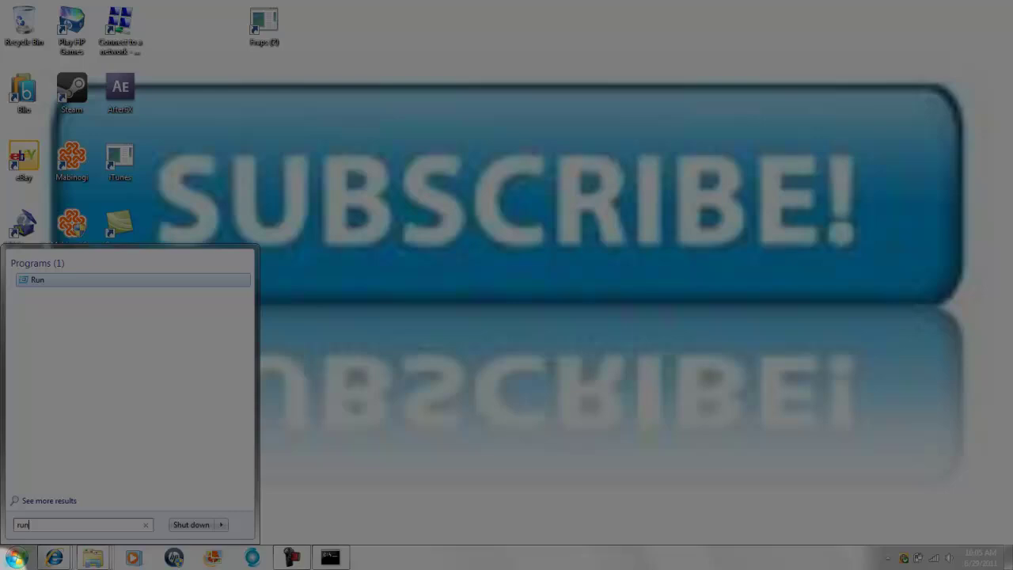
left_click(90, 289)
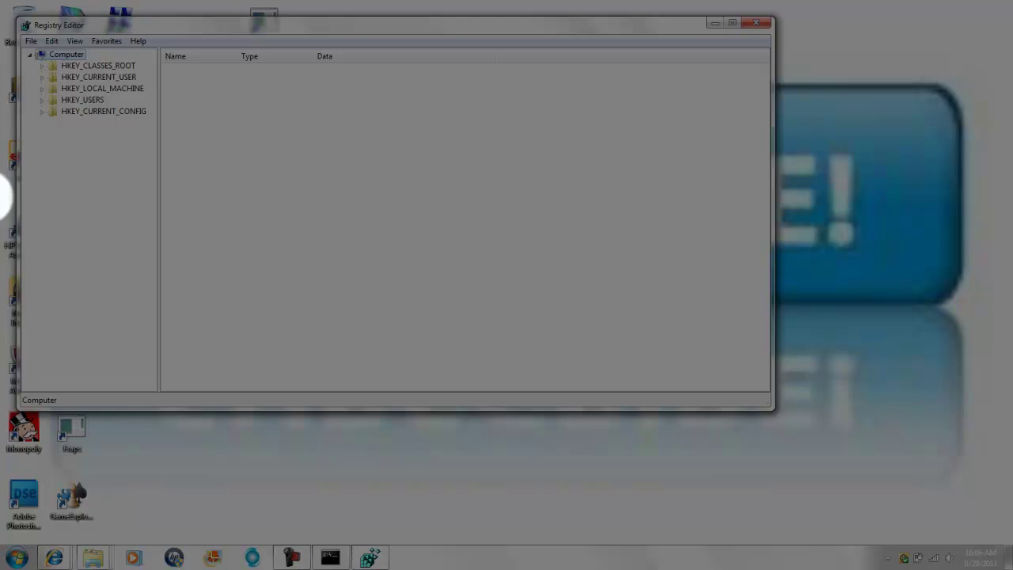
left_click(16, 557)
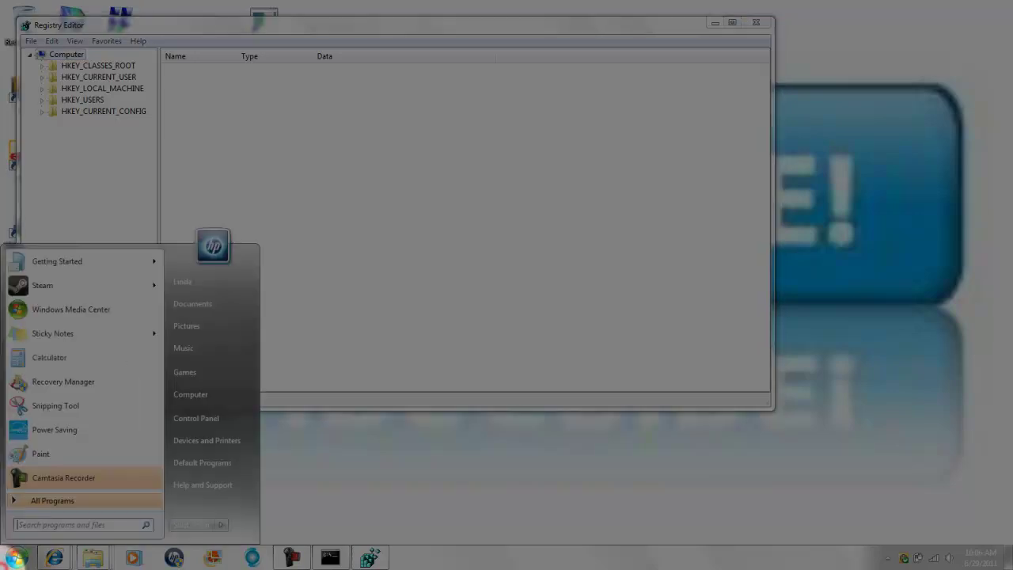
type("run")
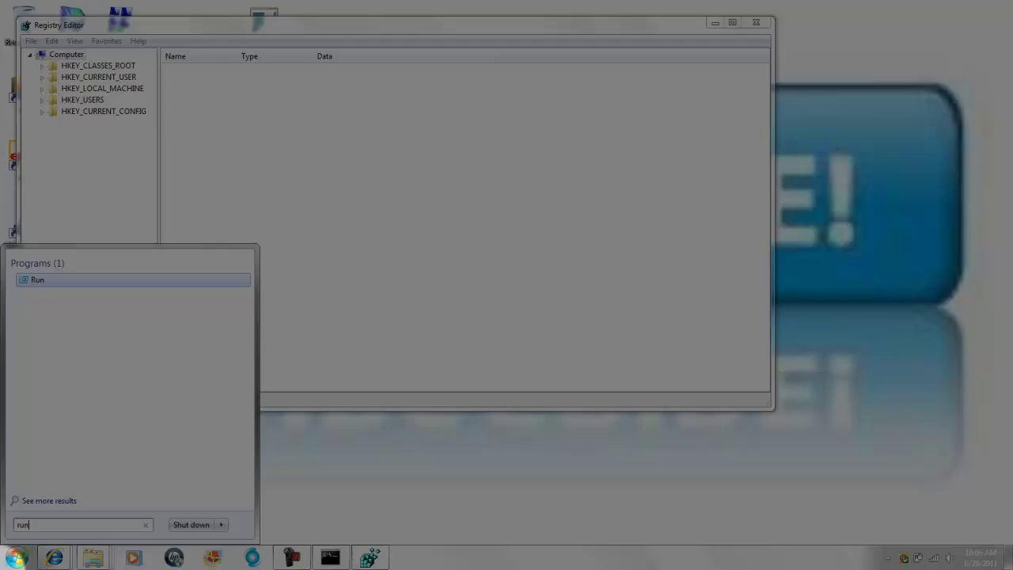
left_click(68, 277)
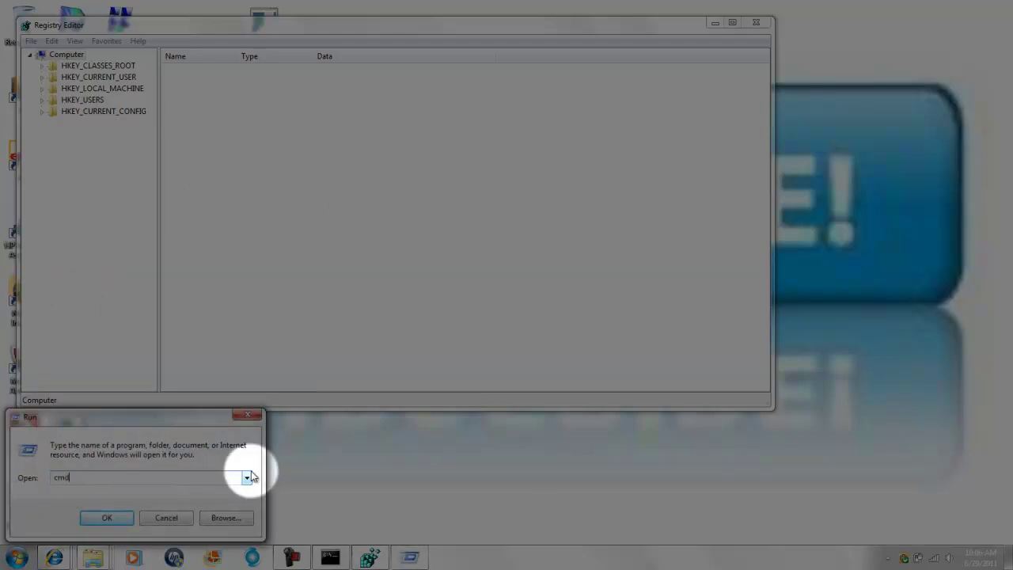
left_click(110, 524)
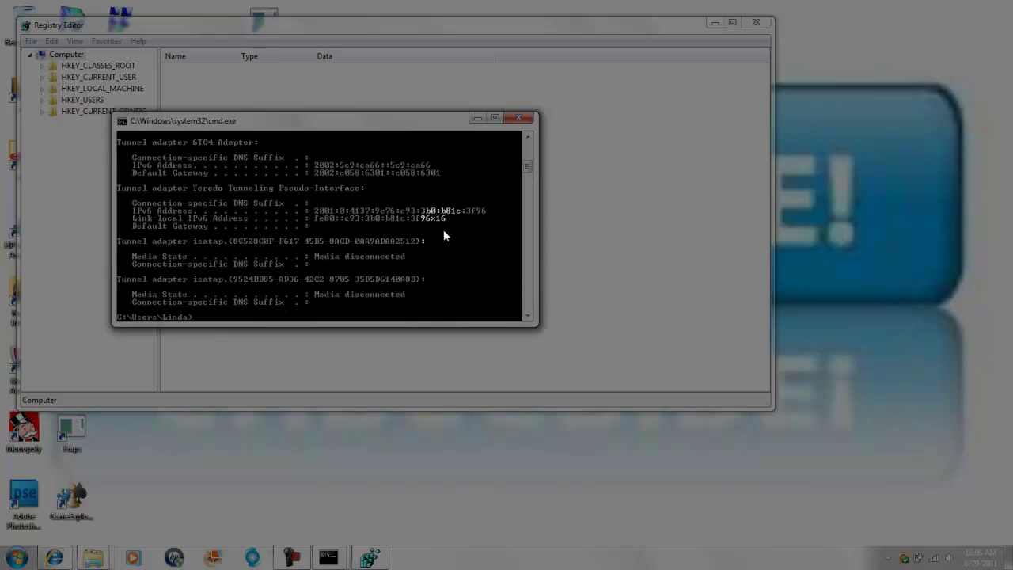
left_click(519, 117)
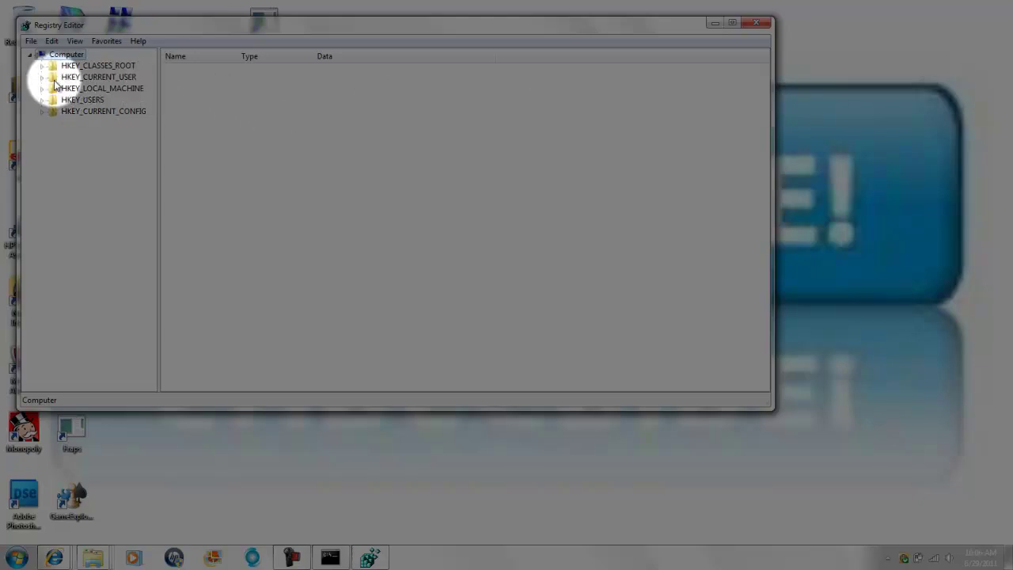
Expand HKEY_LOCAL_MACHINE\SYSTEM\CurrentControlSet\services\Tcpip\Parameters\Interfaces to list the interface GUID subkeys.
left_click(45, 89)
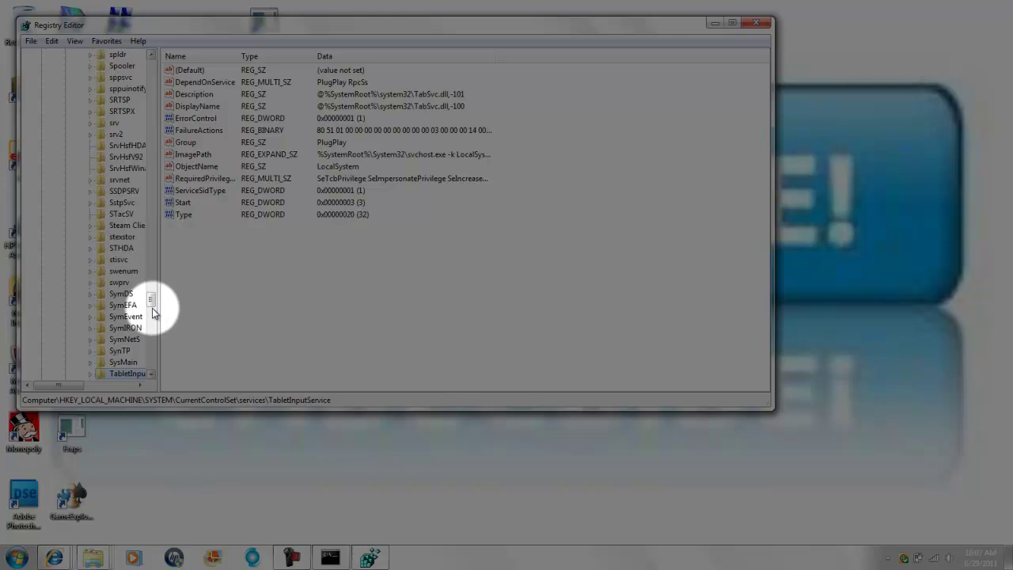
left_click_drag(152, 305, 152, 309)
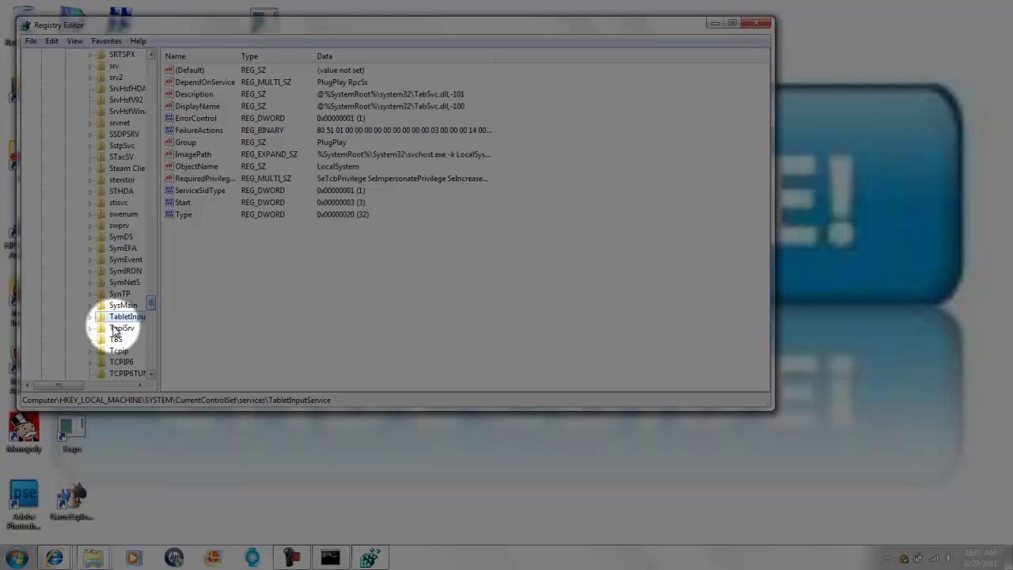
left_click(92, 351)
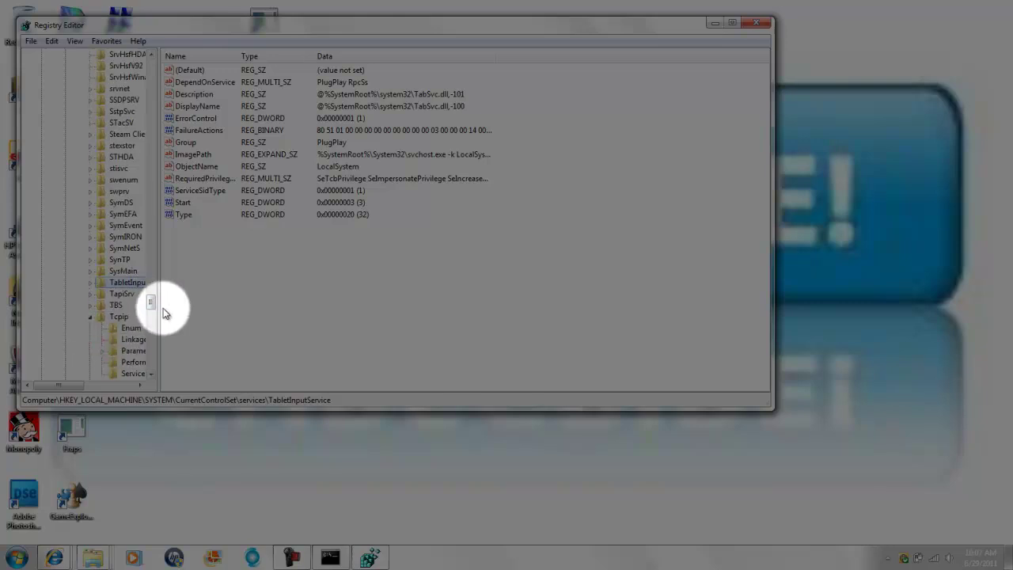
left_click_drag(154, 307, 155, 311)
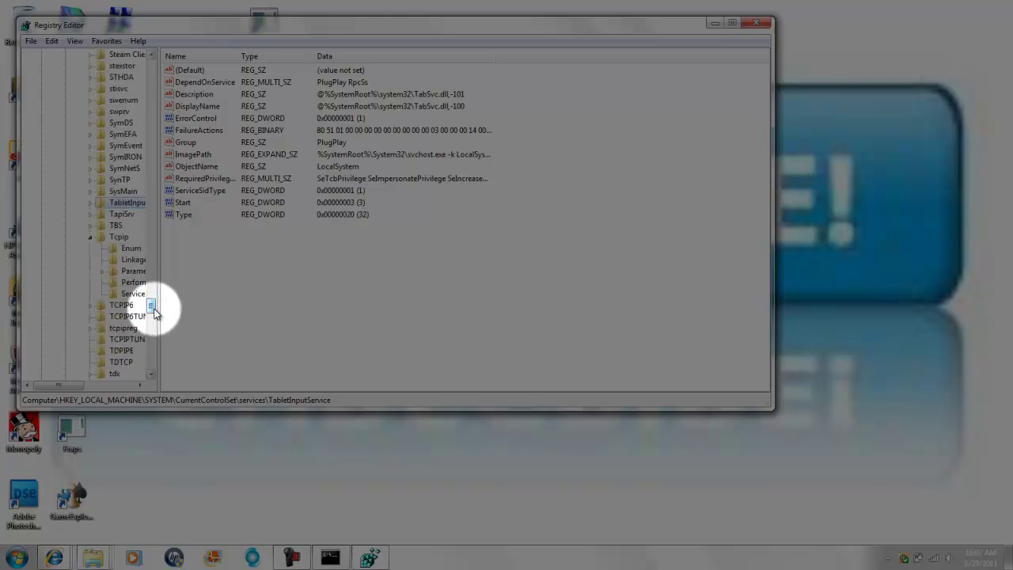
left_click_drag(72, 387, 84, 388)
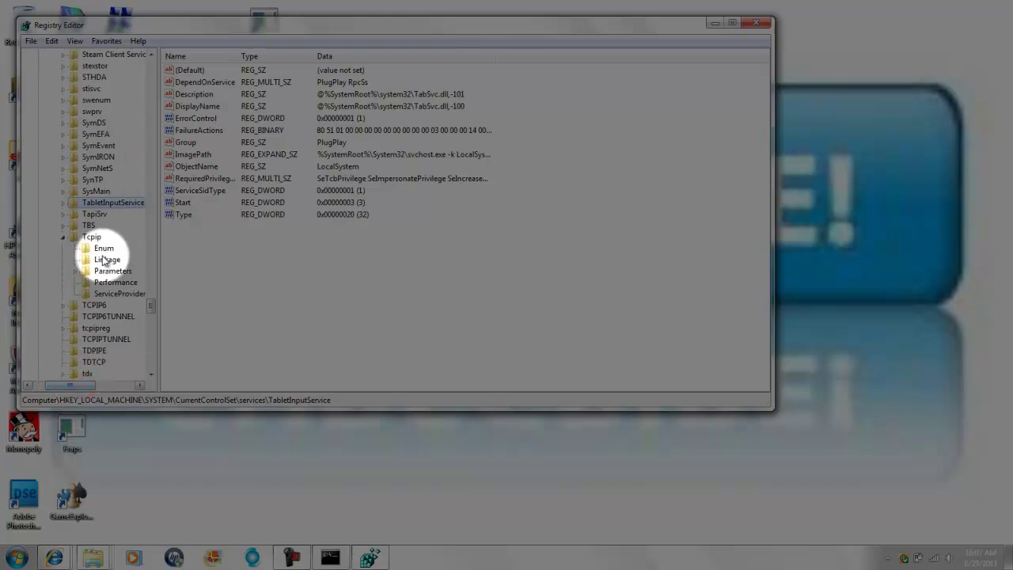
left_click(75, 271)
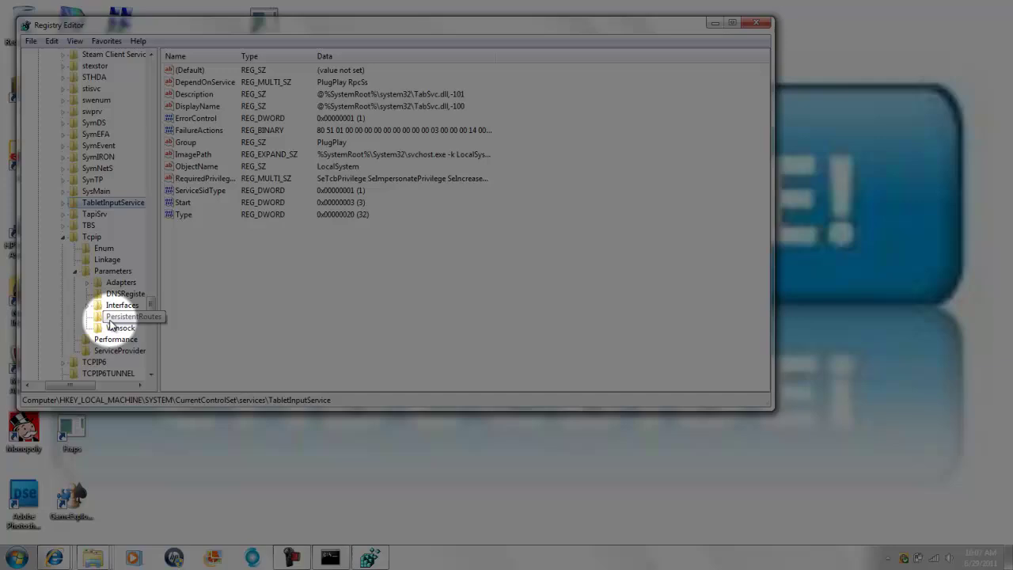
left_click_drag(67, 388, 77, 388)
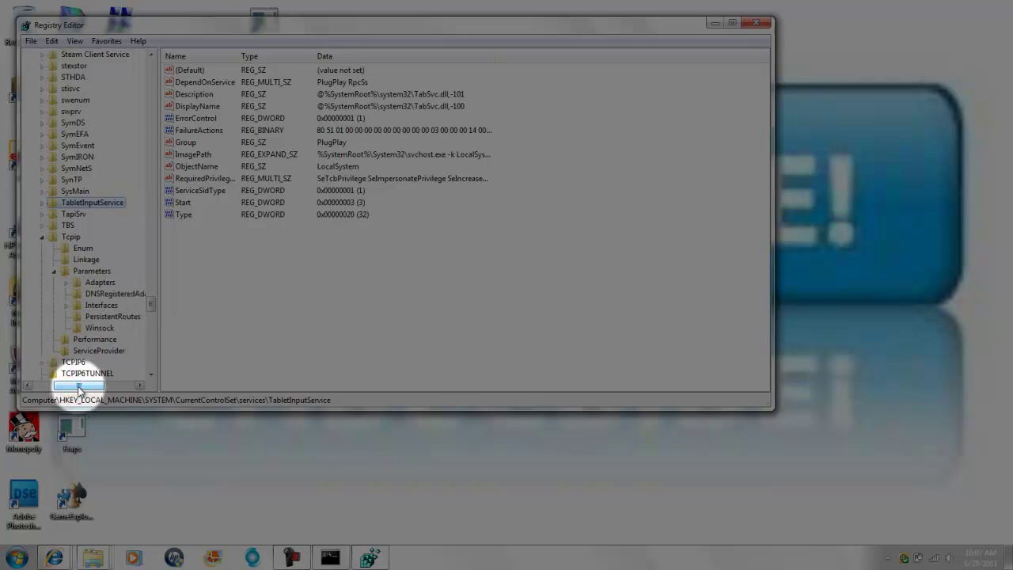
left_click(66, 305)
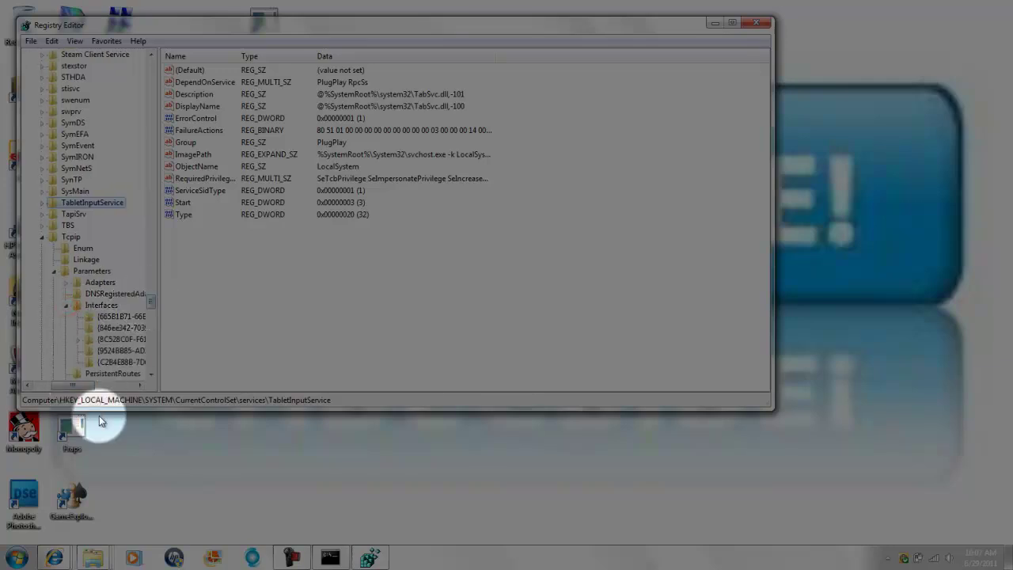
mouse_move(68, 388)
left_mouse_down()
mouse_move(106, 389)
mouse_move(121, 405)
mouse_move(79, 400)
mouse_move(71, 388)
left_mouse_up()
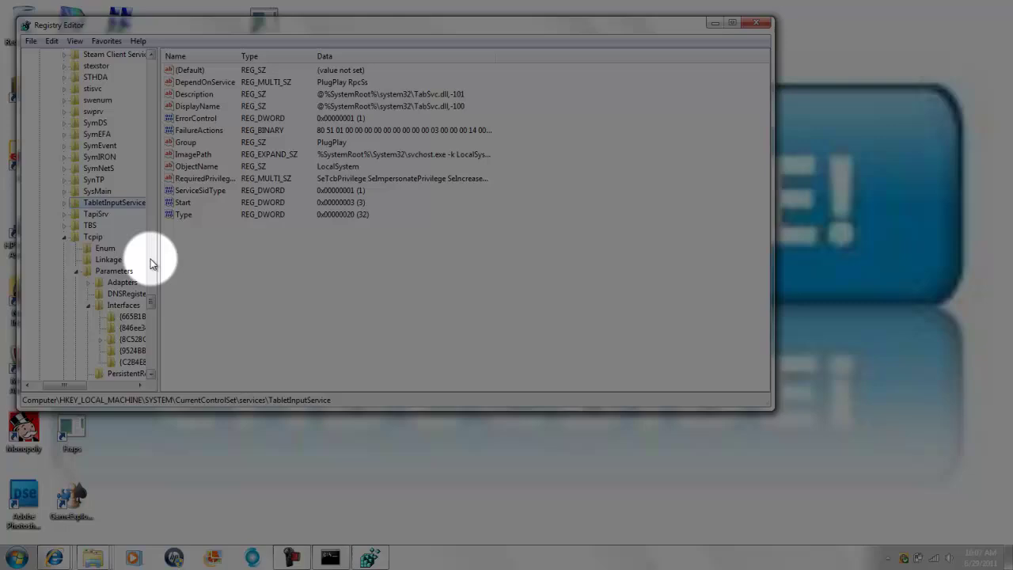
Inspect the values of the first few interface GUID keys in turn.
left_click(128, 316)
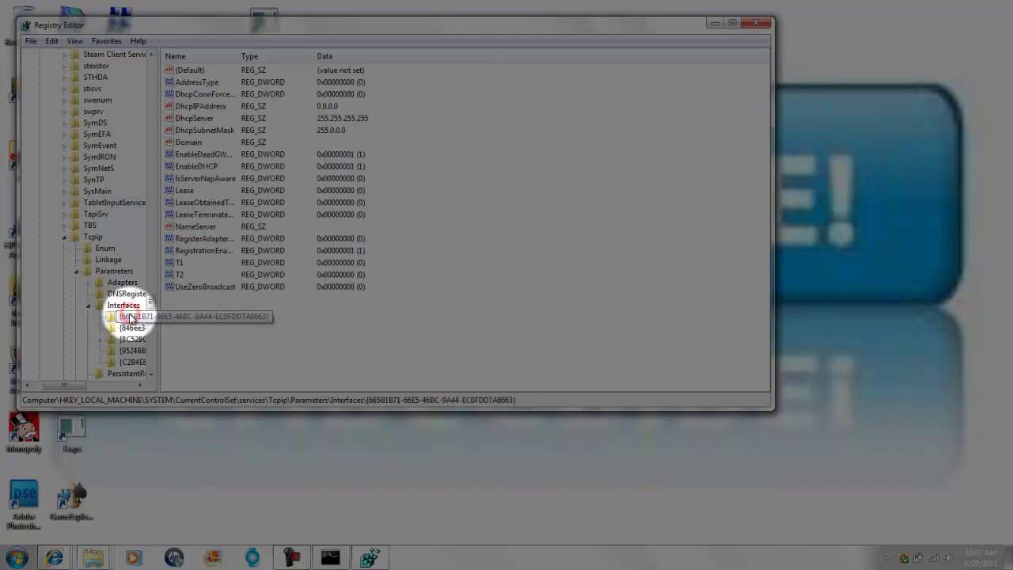
left_click(128, 327)
left_click(129, 338)
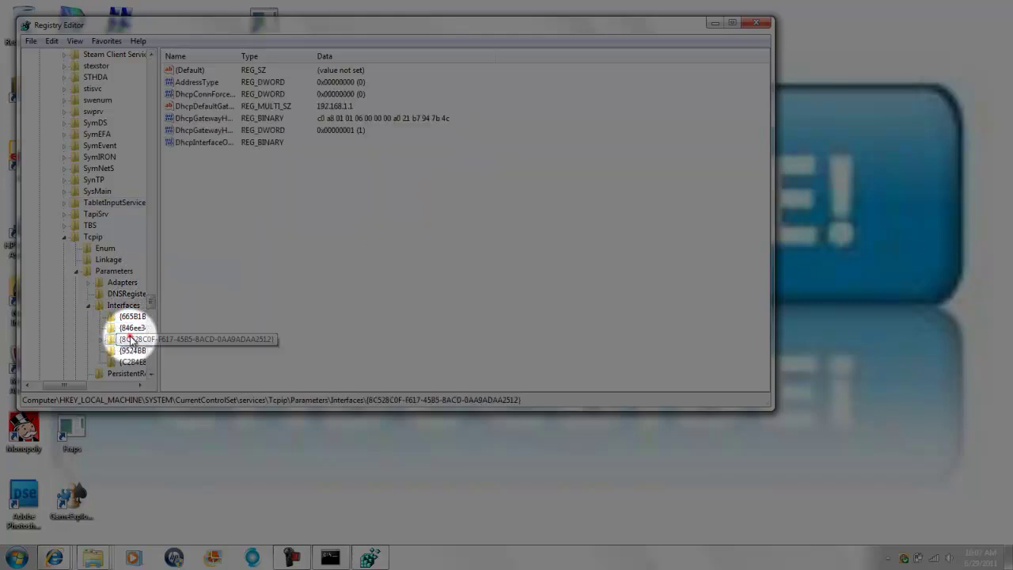
left_click(132, 349)
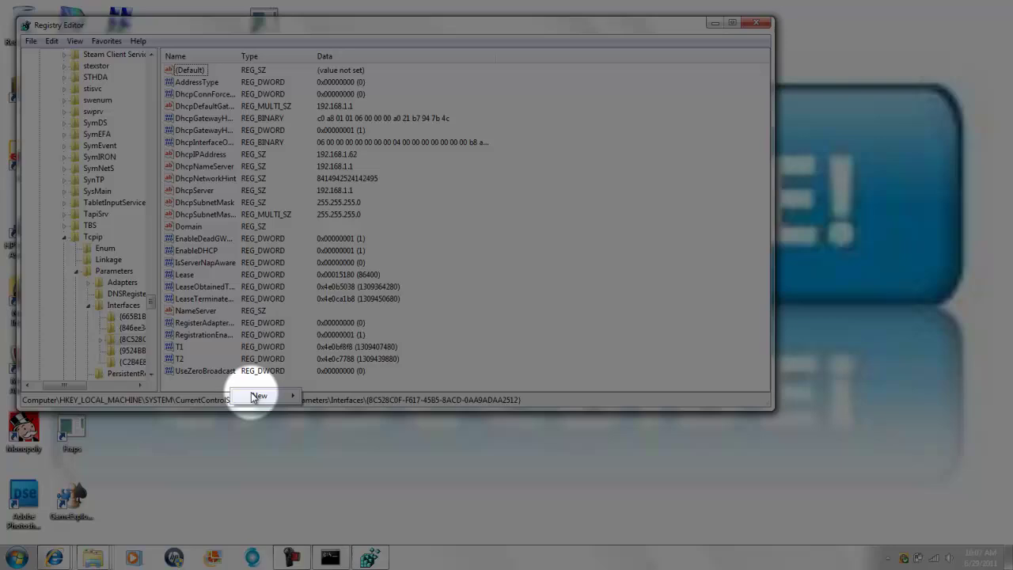
Add a New Key #1 subkey, then reselect the {8C528C0F-F617-45B5-8ACD-0AA9ADAA2512} interface key.
right_click(231, 390)
left_click(332, 395)
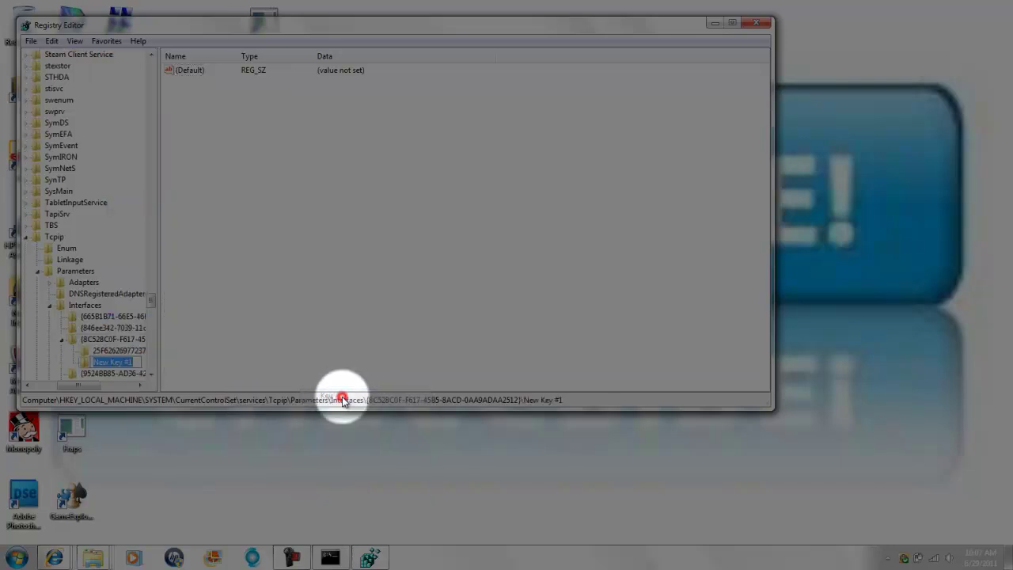
right_click(225, 119)
mouse_move(249, 131)
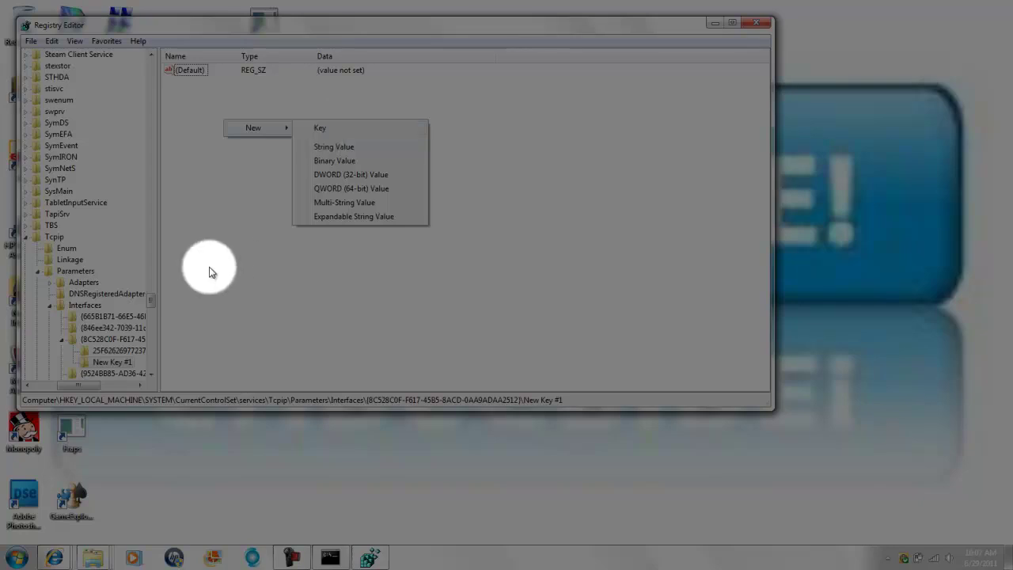
left_click(113, 340)
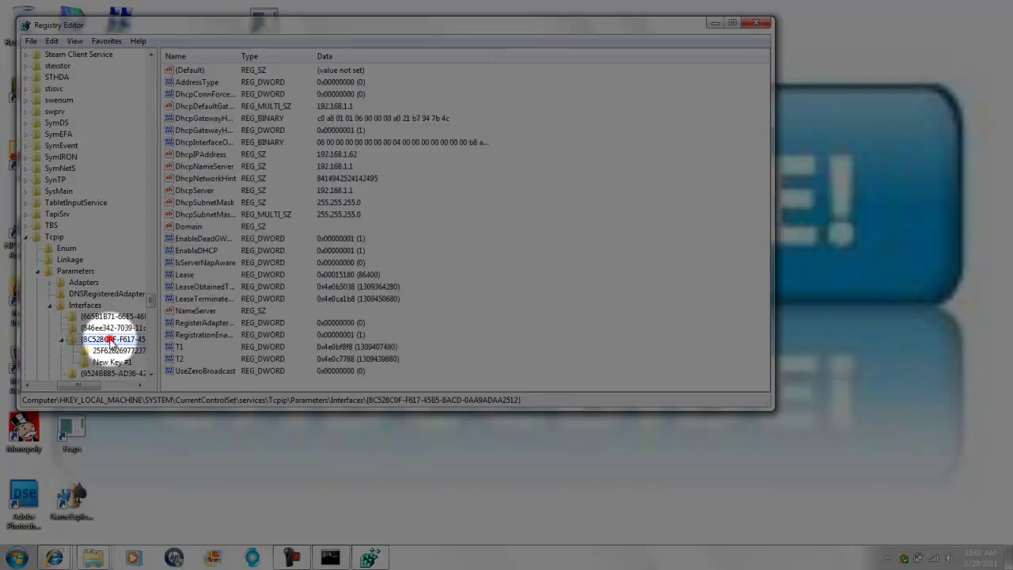
Create a new DWORD (32-bit) value named TcpAckFrequency in the {8C528C0F-...} interface key.
right_click(227, 385)
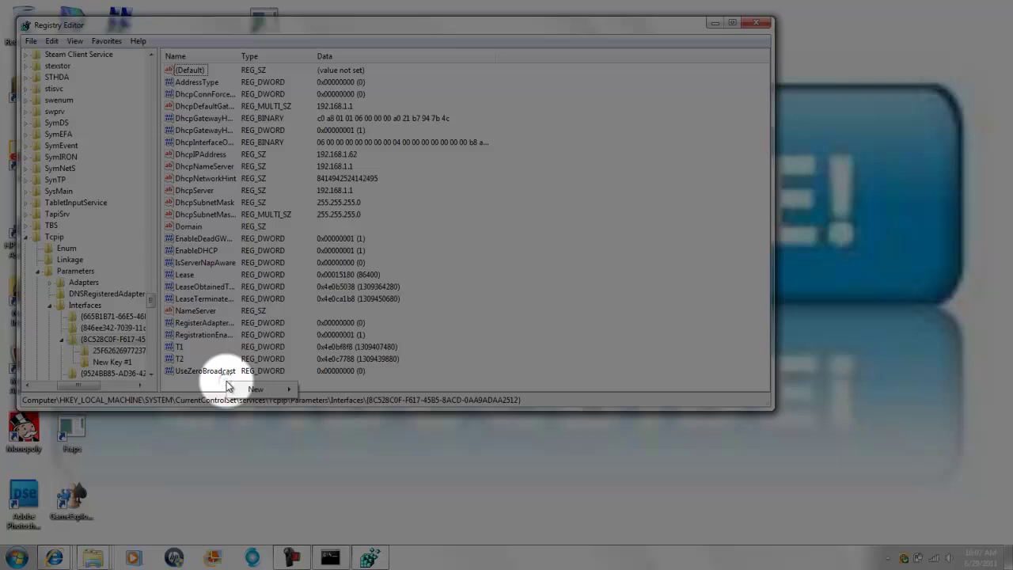
left_click(241, 388)
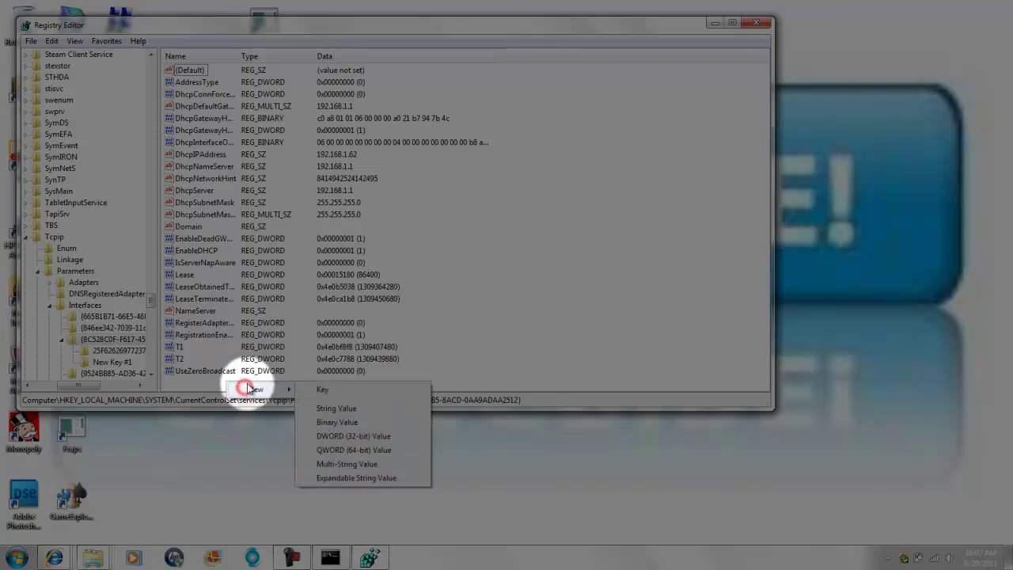
left_click(398, 438)
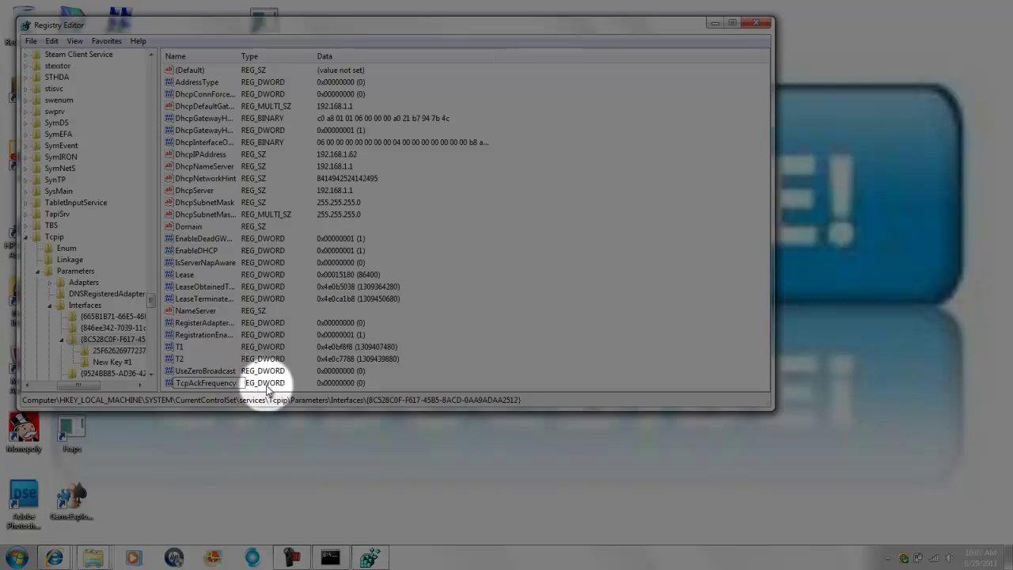
right_click(291, 388)
left_click(288, 386)
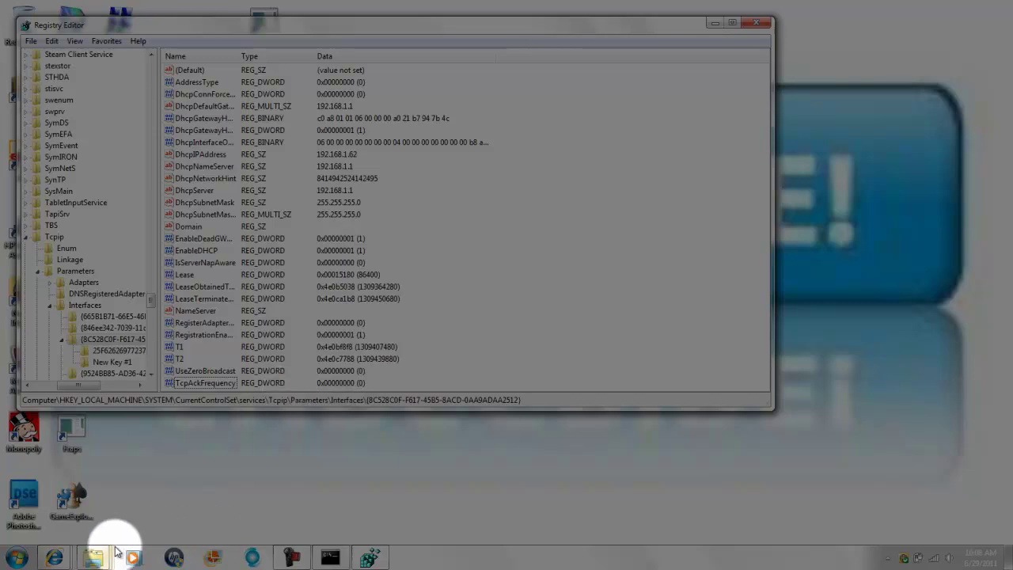
left_click(288, 553)
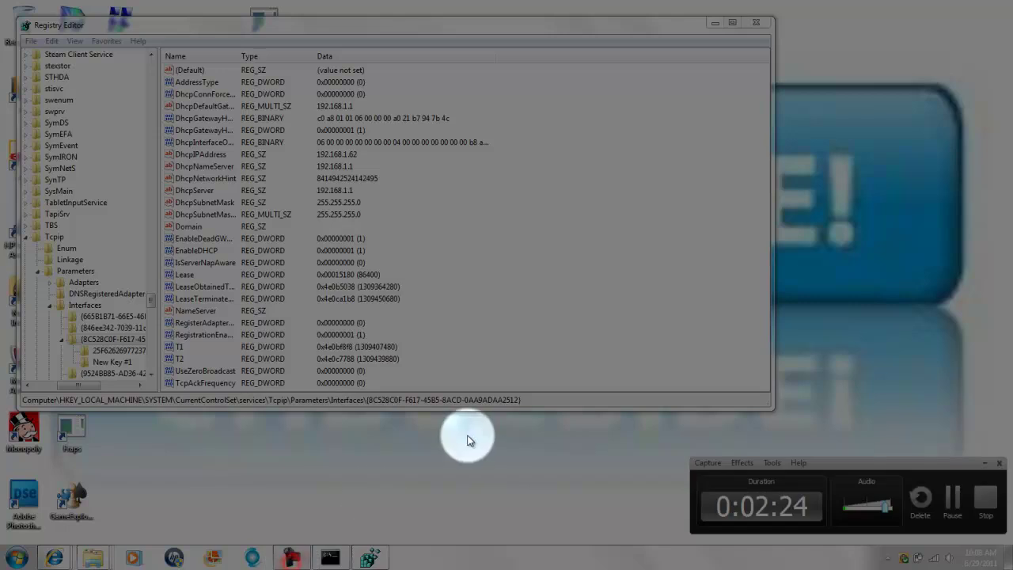
left_click(960, 498)
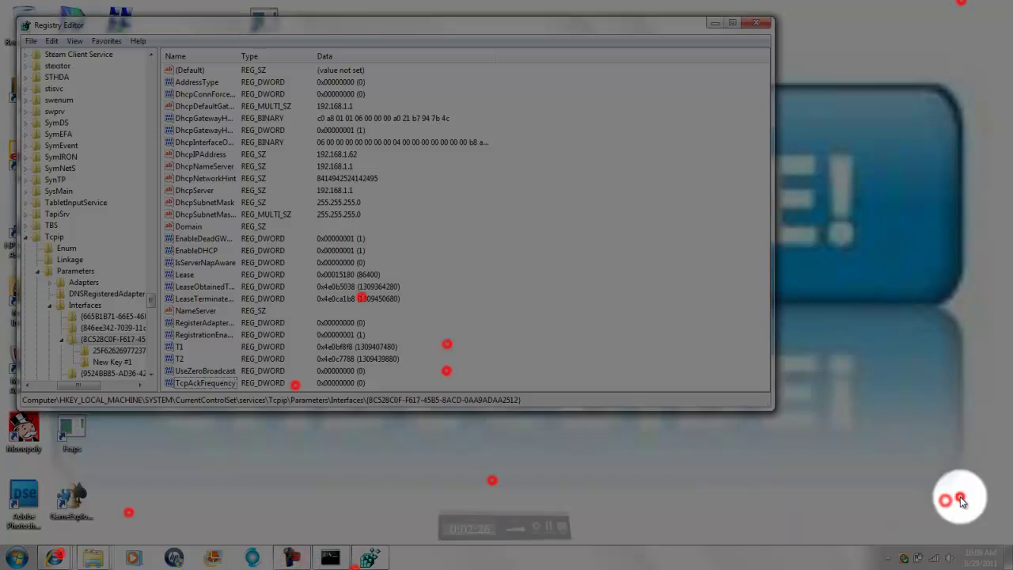
left_click(278, 549)
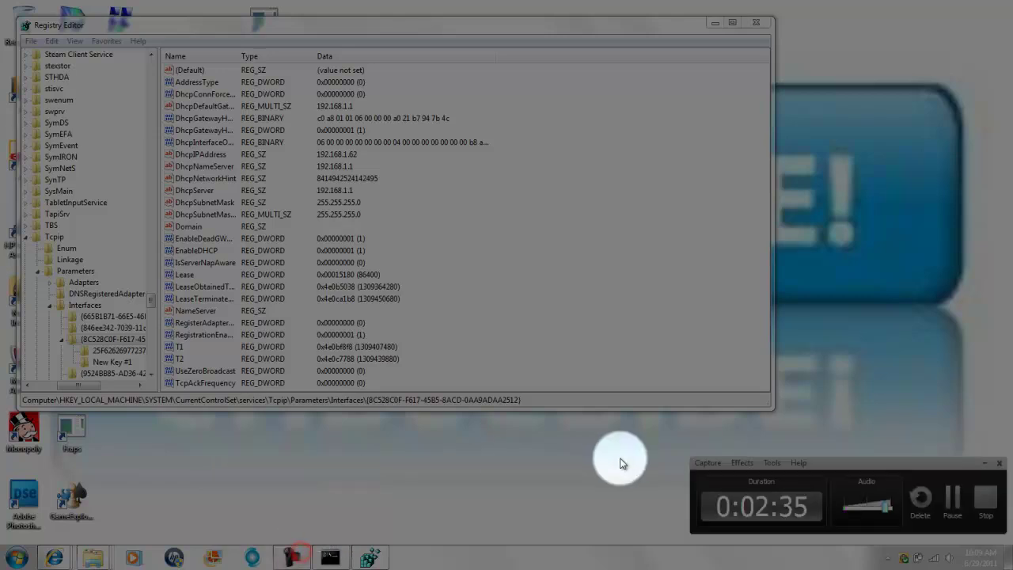
left_click(986, 462)
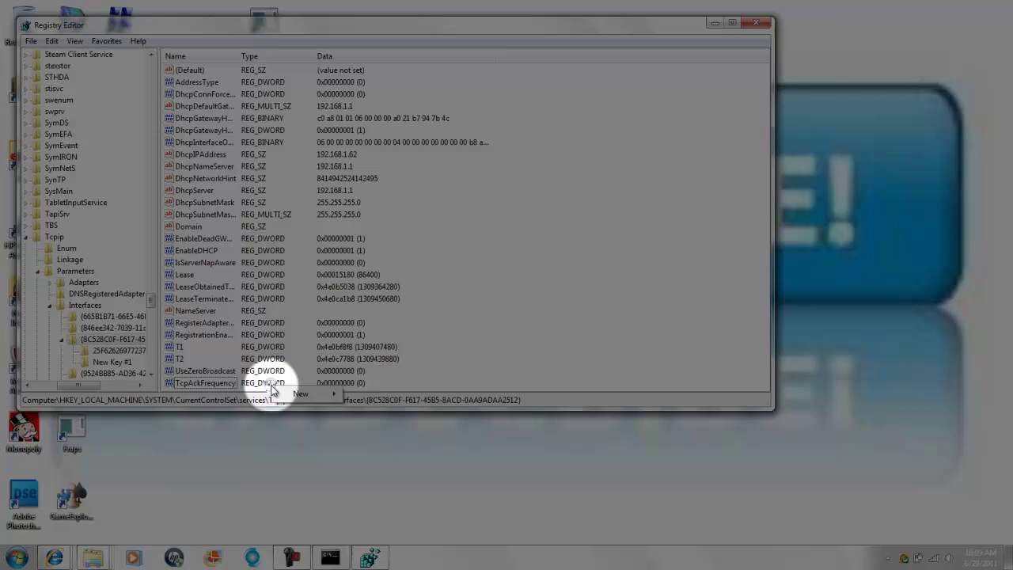
Modify TcpAckFrequency, entering value data 1 in Decimal base, and confirm with OK.
right_click(267, 388)
right_click(290, 387)
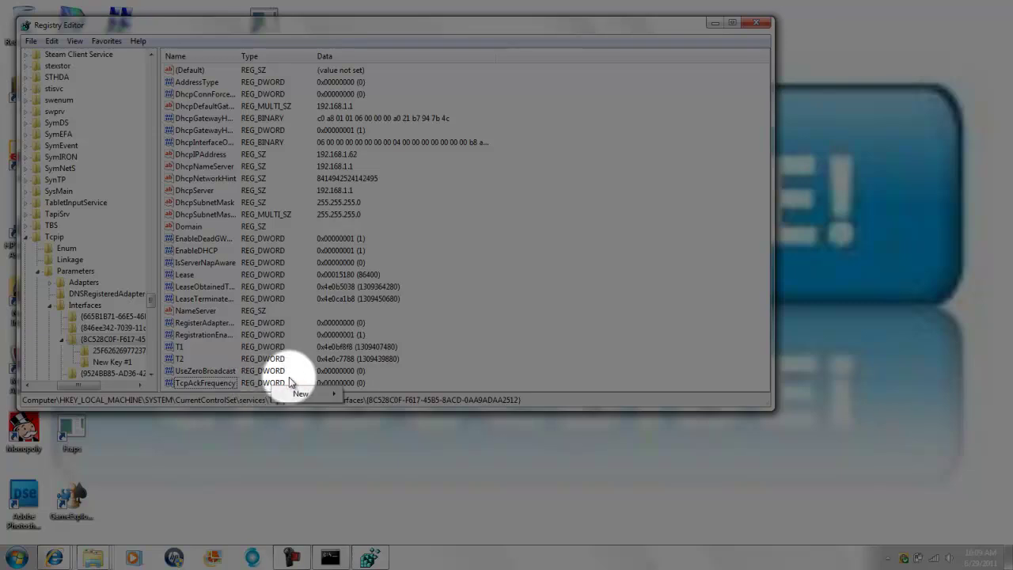
right_click(277, 384)
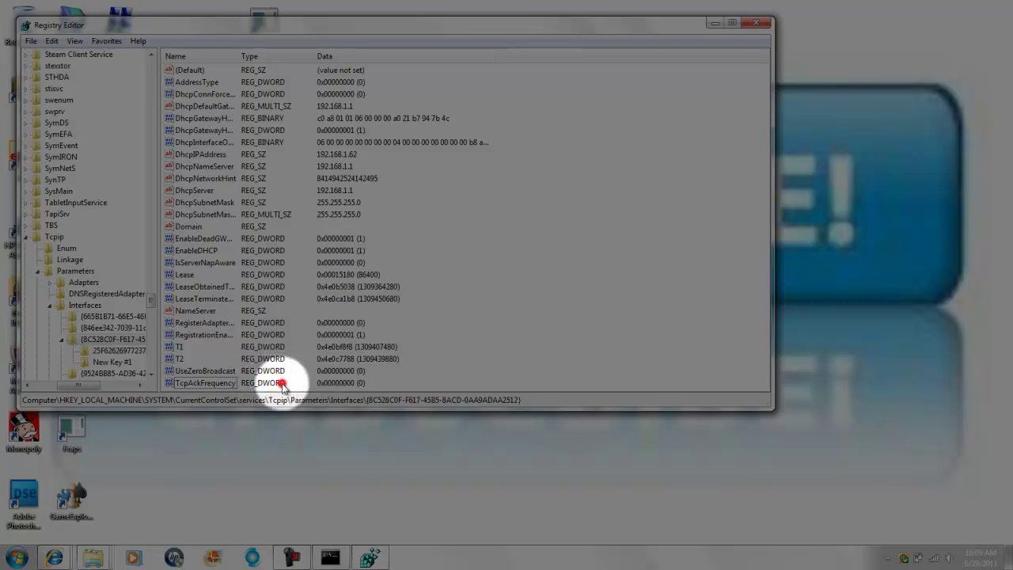
left_click(231, 383)
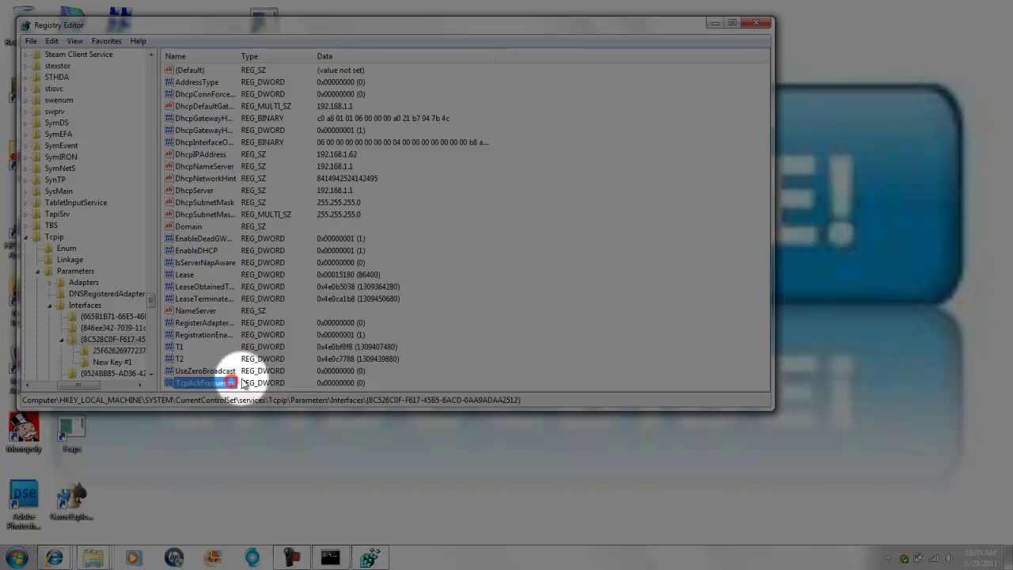
right_click(232, 387)
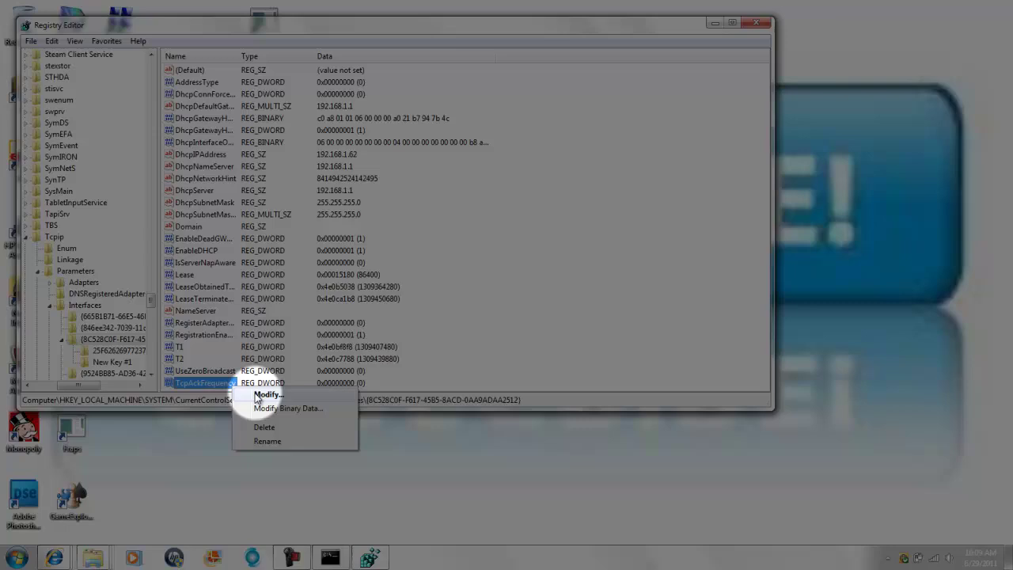
left_click(266, 394)
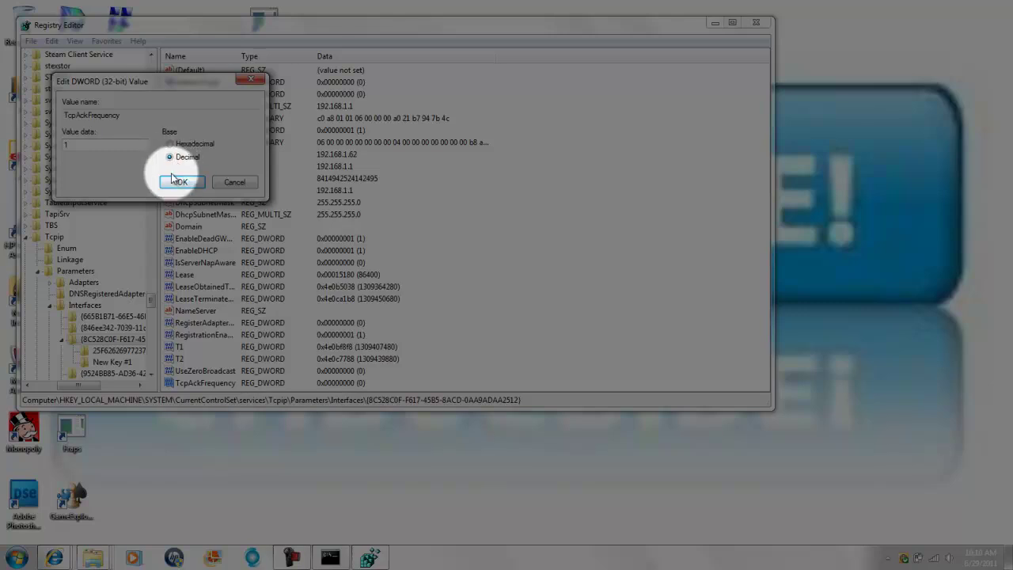
left_click(180, 182)
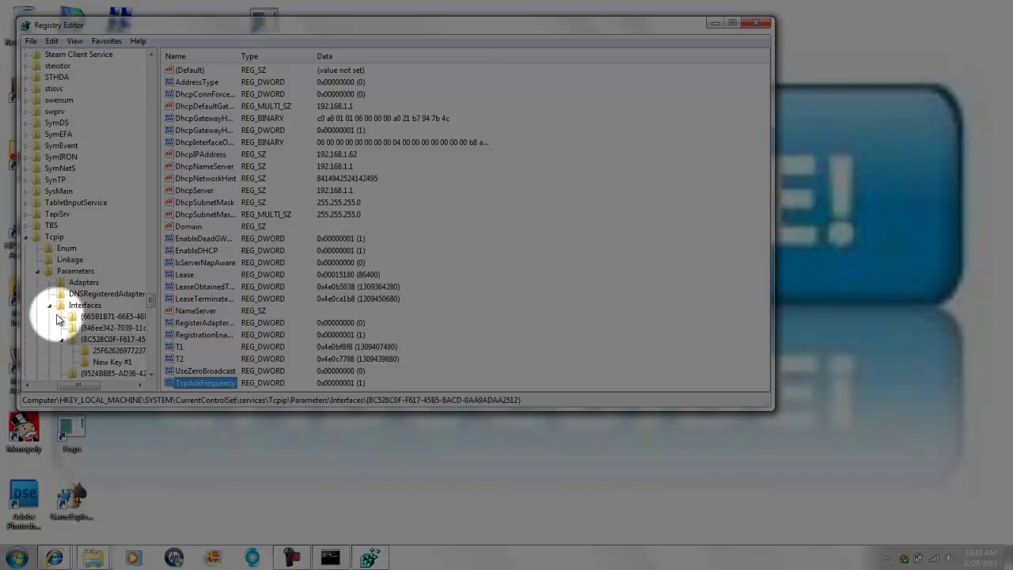
Collapse the Interfaces, Parameters, Tcpip and HKEY_LOCAL_MACHINE branches in the tree.
left_click(65, 339)
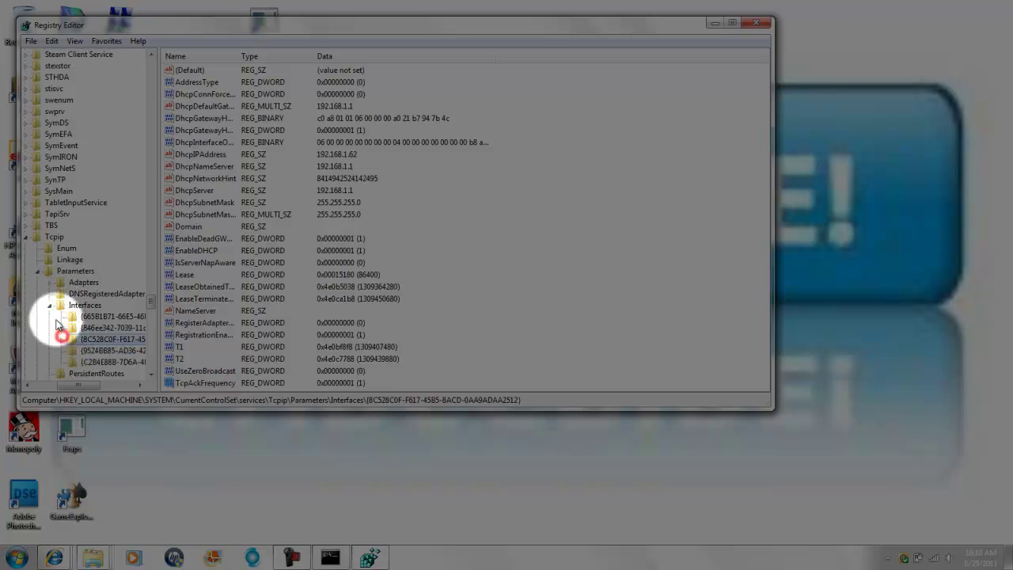
left_click(49, 304)
left_click(37, 270)
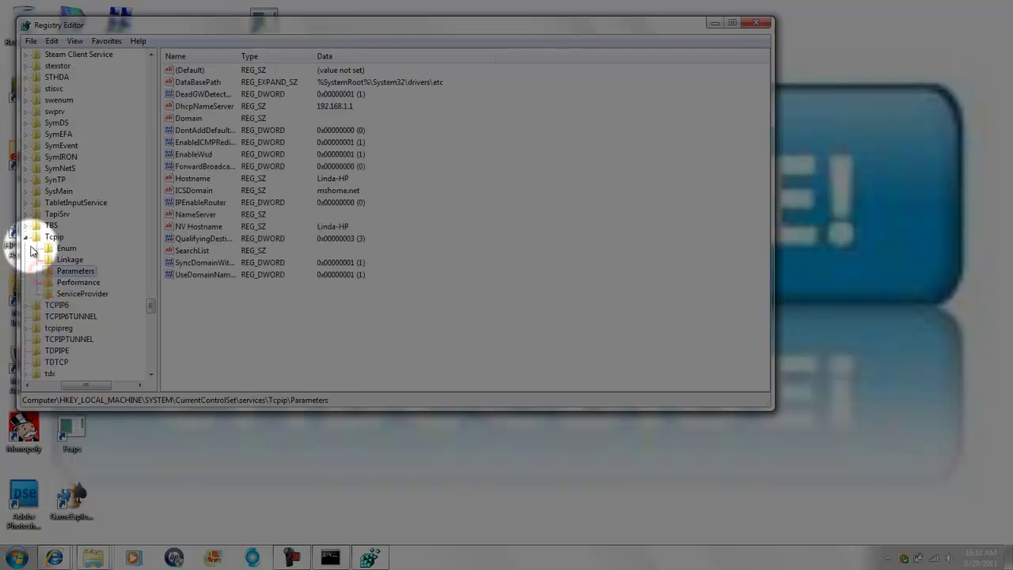
left_click(27, 237)
left_click_drag(150, 304, 150, 70)
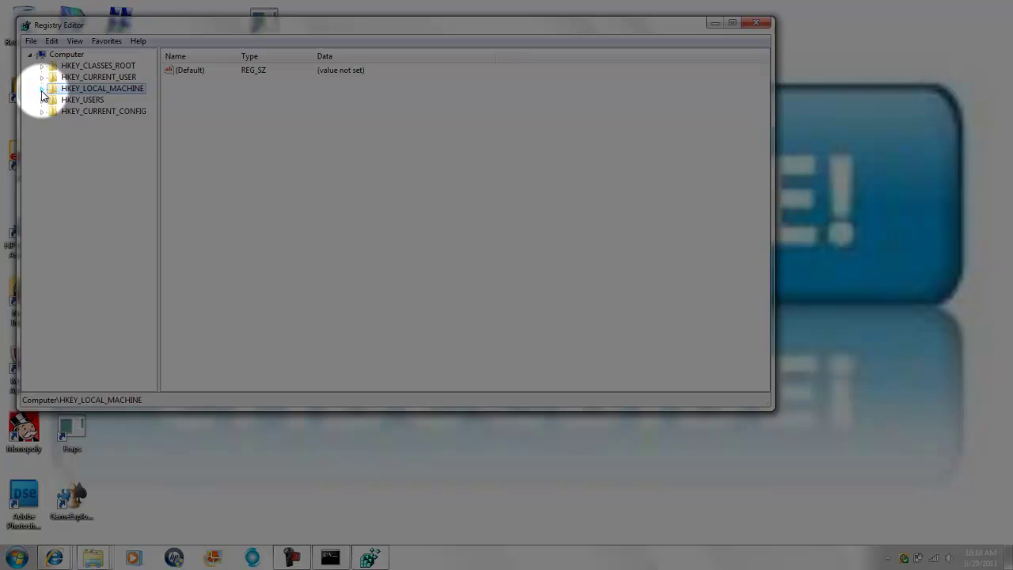
left_click(42, 88)
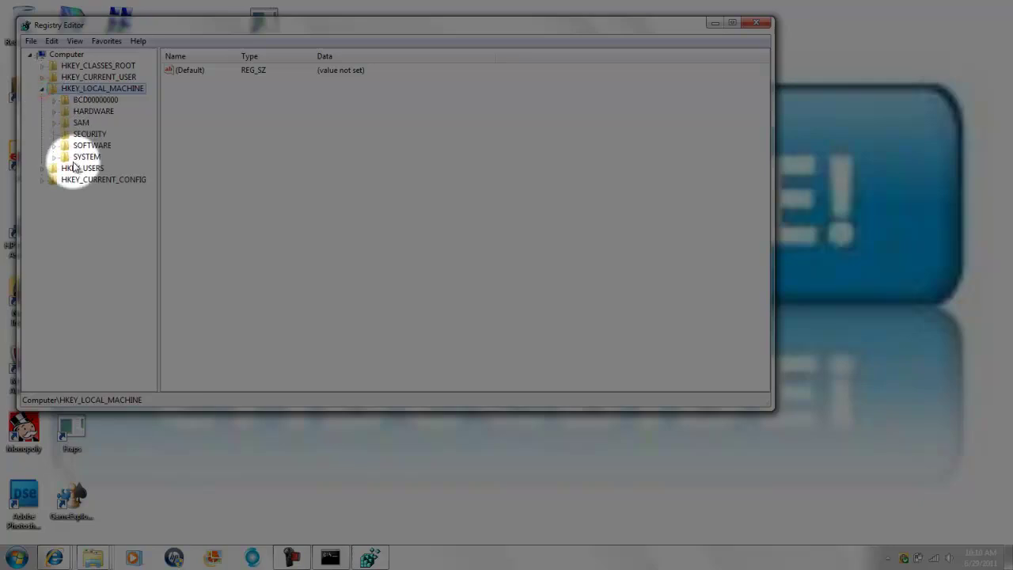
Expand SOFTWARE, jump to the M keys, and open MSMQ\Parameters to see TCPNoDelay = 1.
left_click(56, 147)
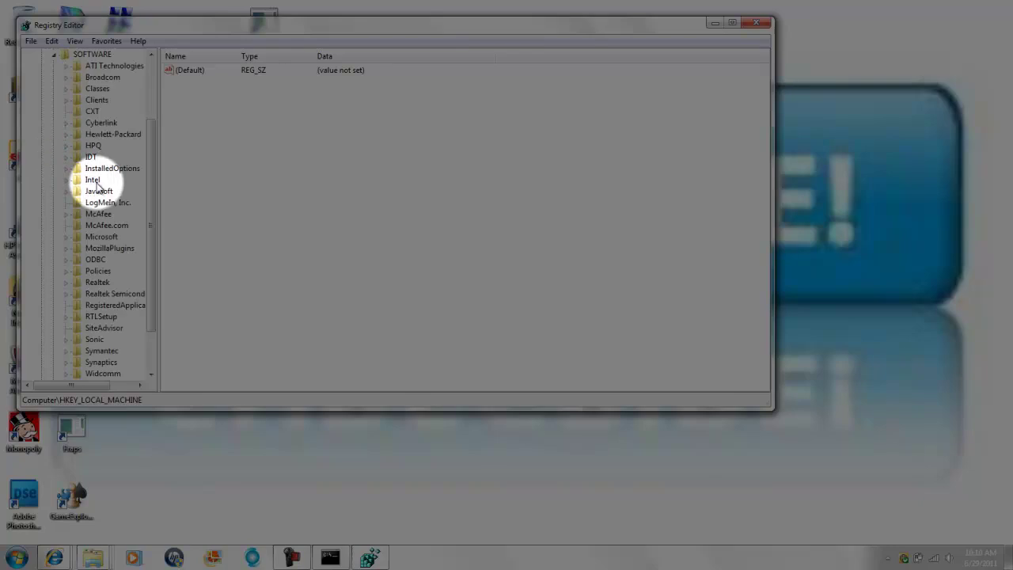
key("m")
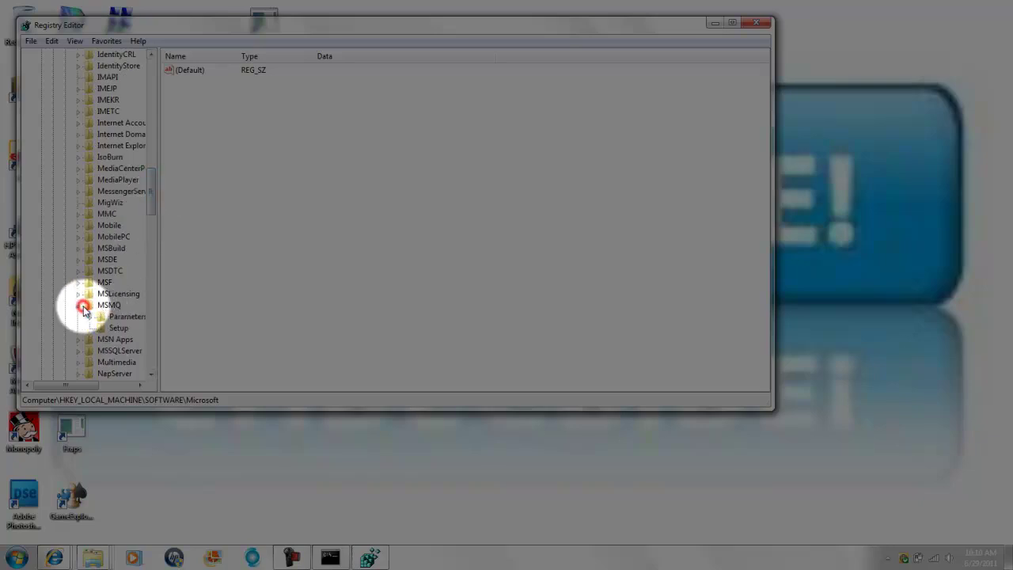
left_click(127, 317)
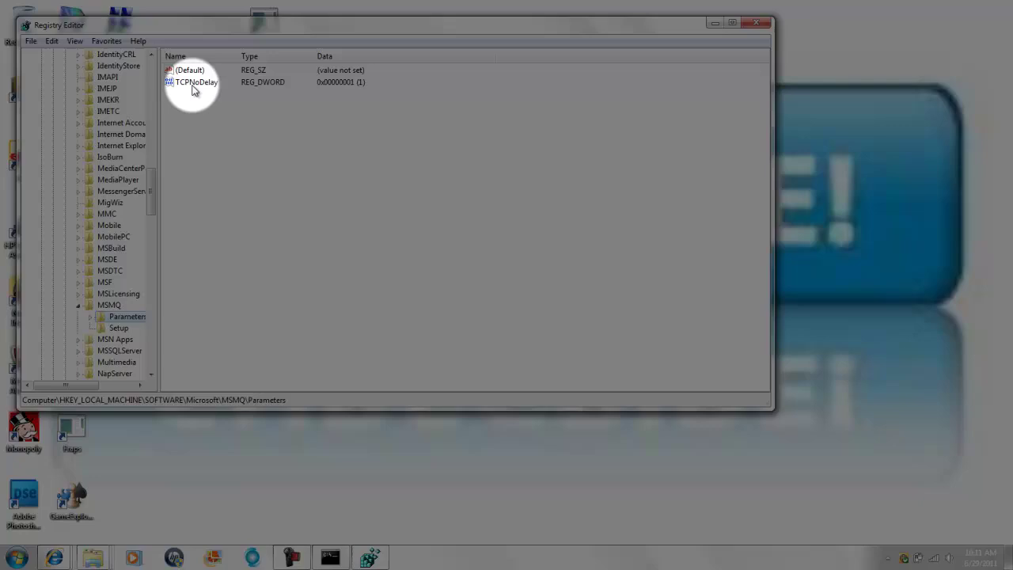
Collapse the MSMQ and Microsoft keys and scroll the tree back to the top.
left_click(78, 305)
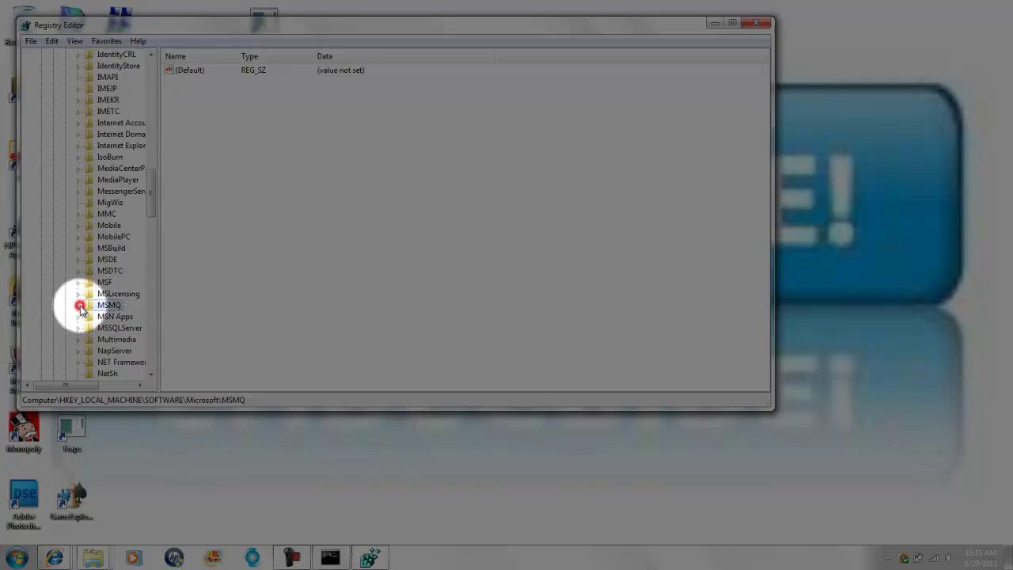
left_click_drag(150, 190, 160, 106)
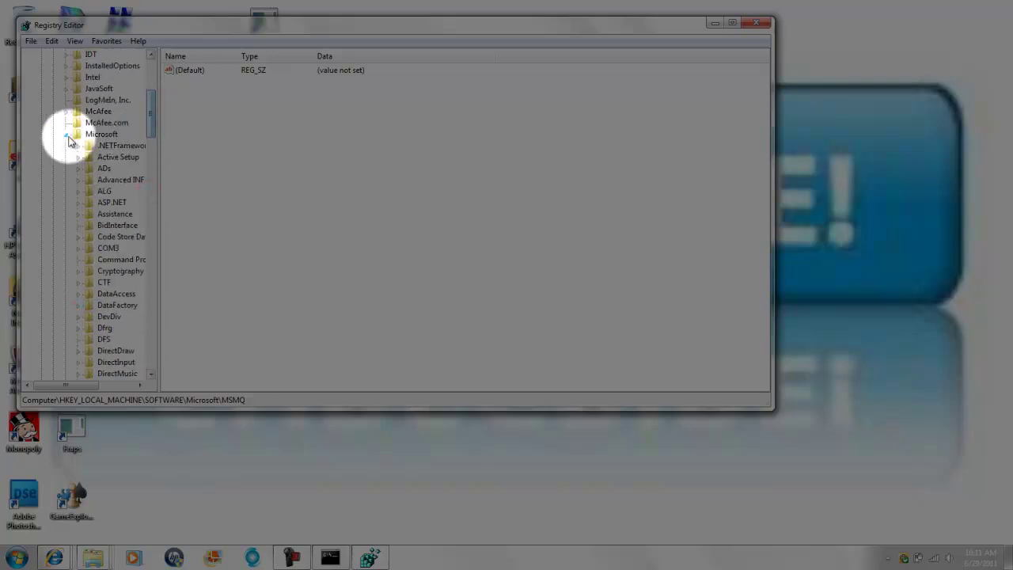
left_click(67, 135)
left_click_drag(149, 200, 157, 110)
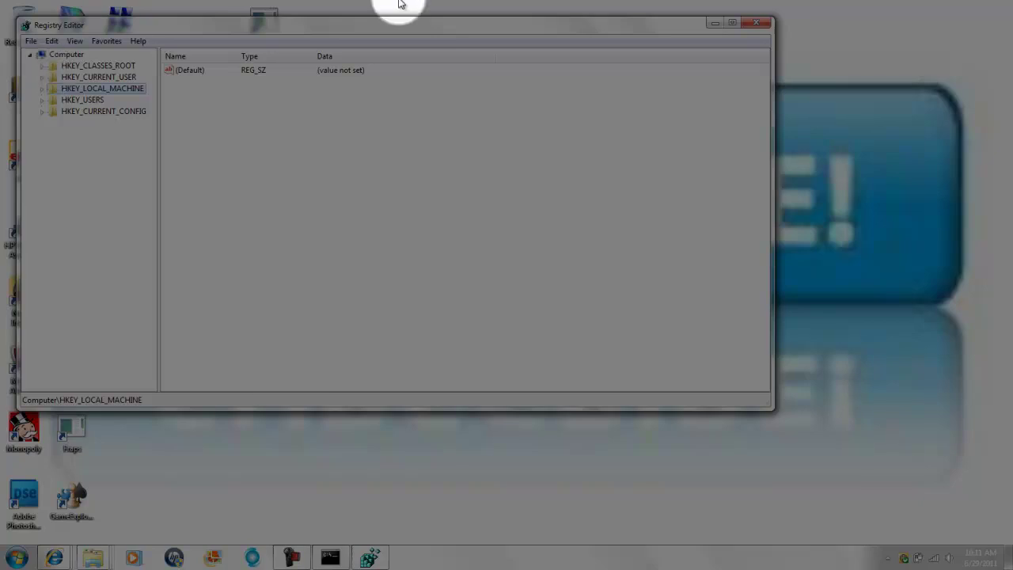
Restore the Debut Video Capture window from its taskbar button.
left_click(293, 555)
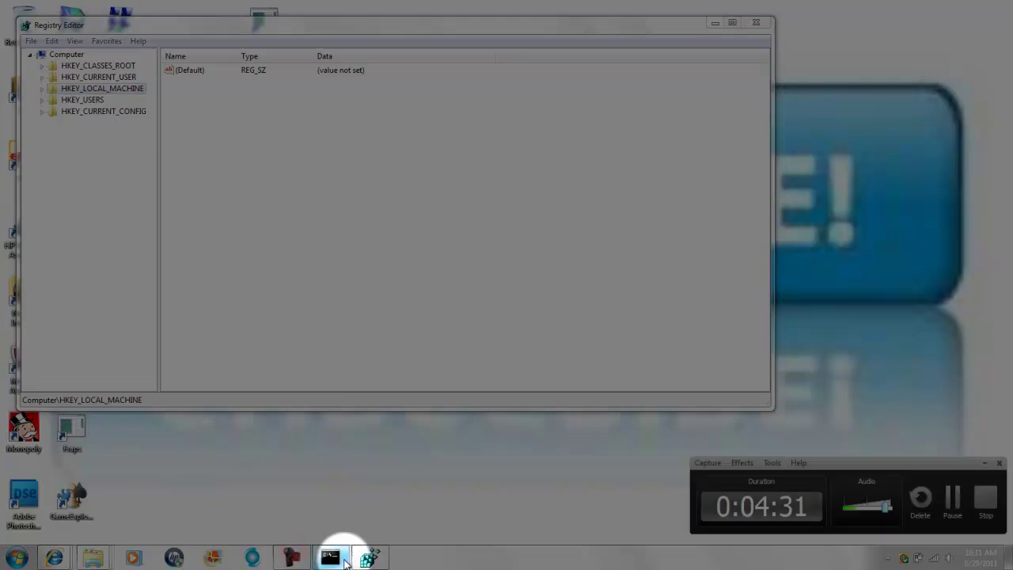